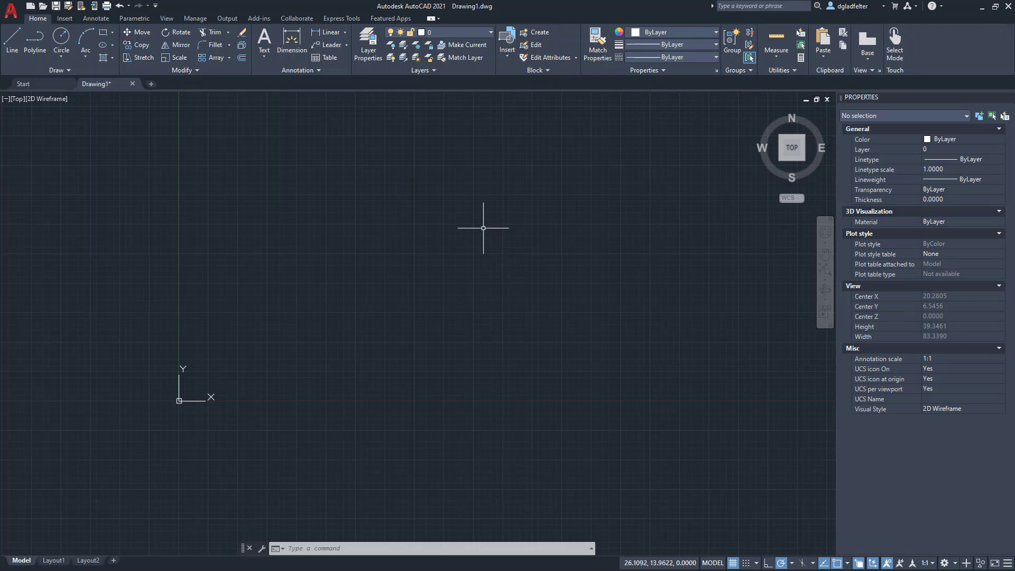
Pan the view down so '12² + 16² = 20²' and 'a² + b² = c²' sit near the top.
middle_drag(483, 228, 485, 265)
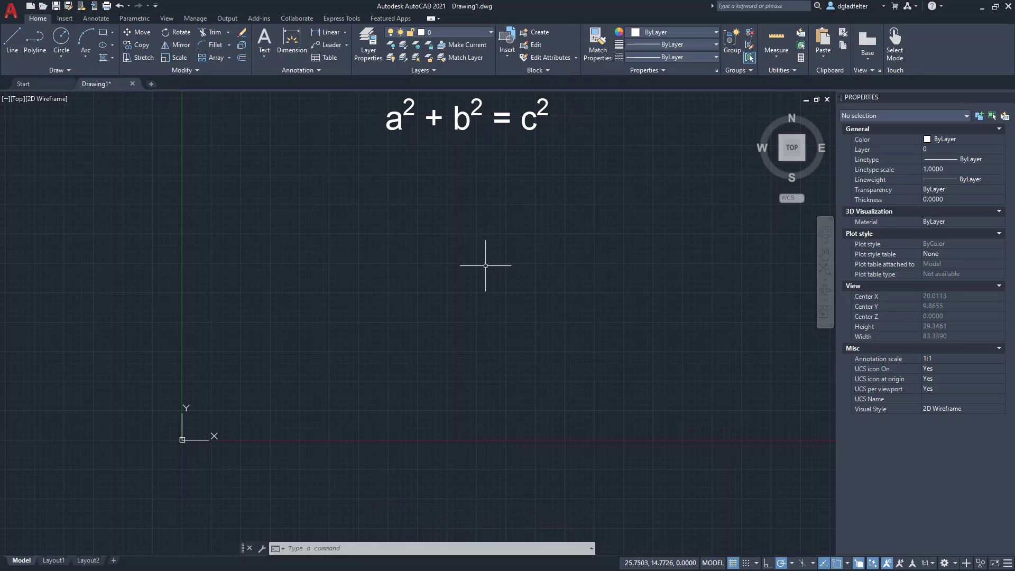
middle_drag(487, 217, 493, 270)
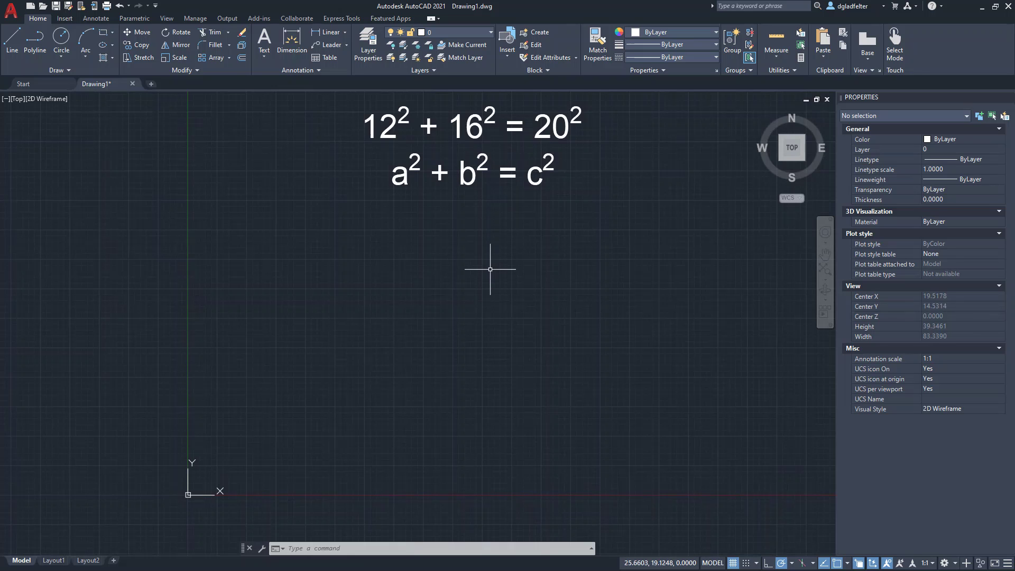
Draw three lines below the equations: slanted left side, horizontal base, and hypotenuse closed with C.
middle_drag(476, 303, 477, 299)
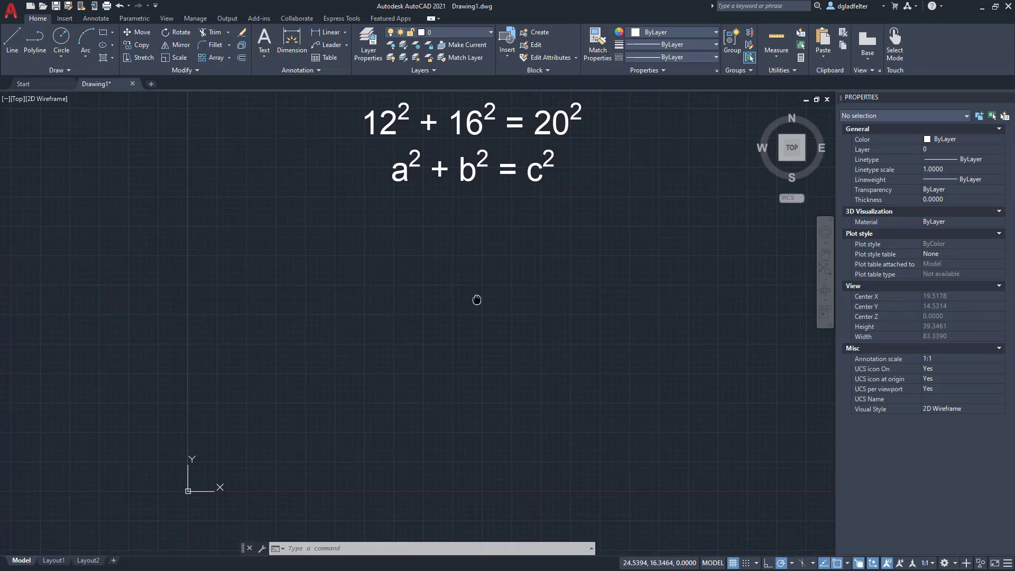
click(12, 39)
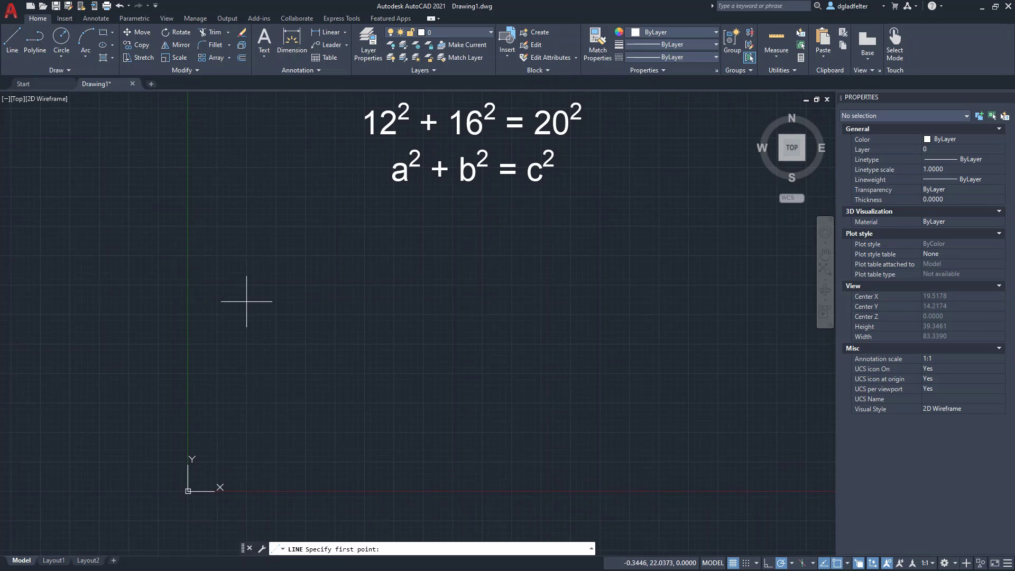
click(290, 307)
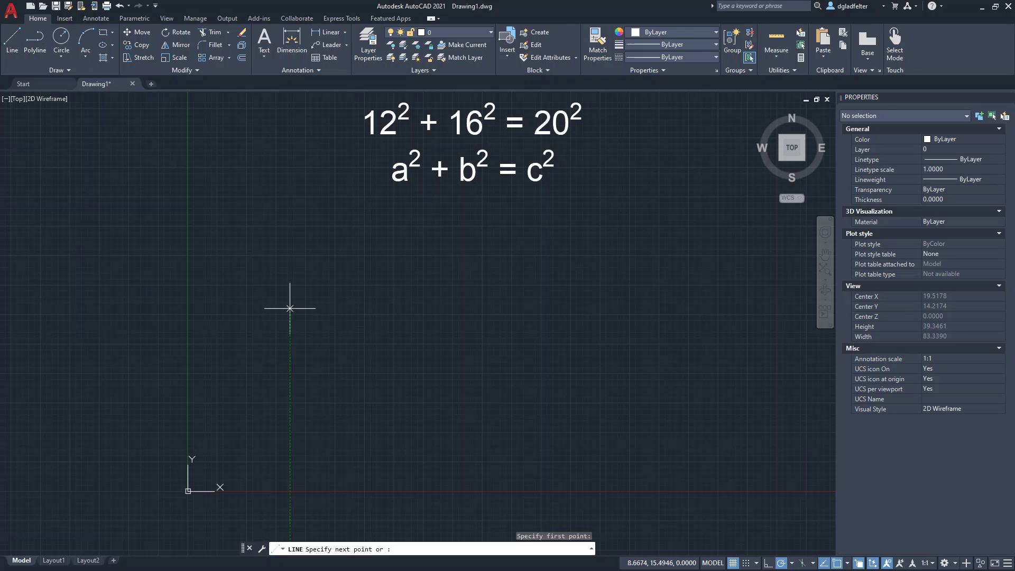
click(370, 475)
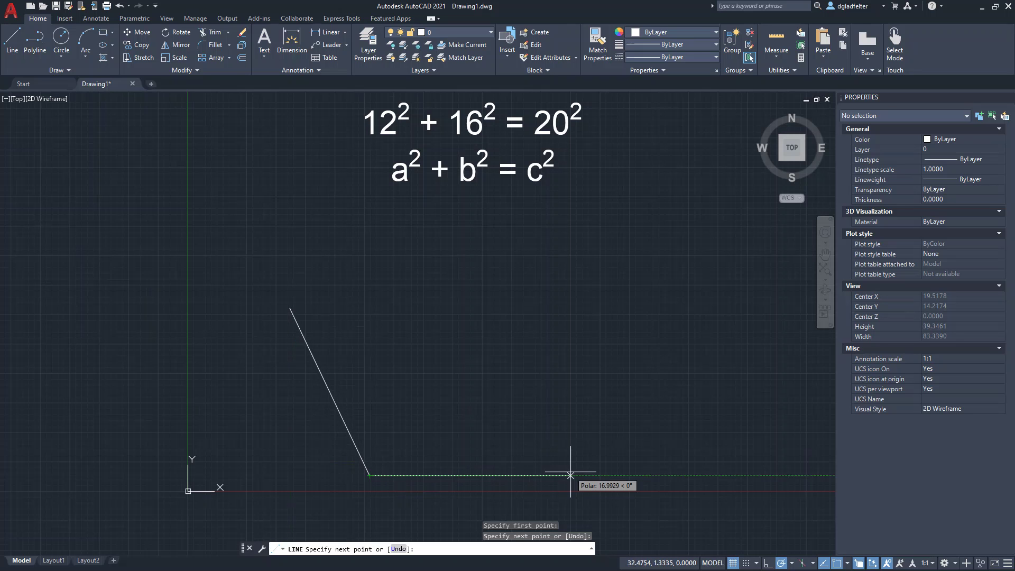
click(590, 475)
text(c)
key(Return)
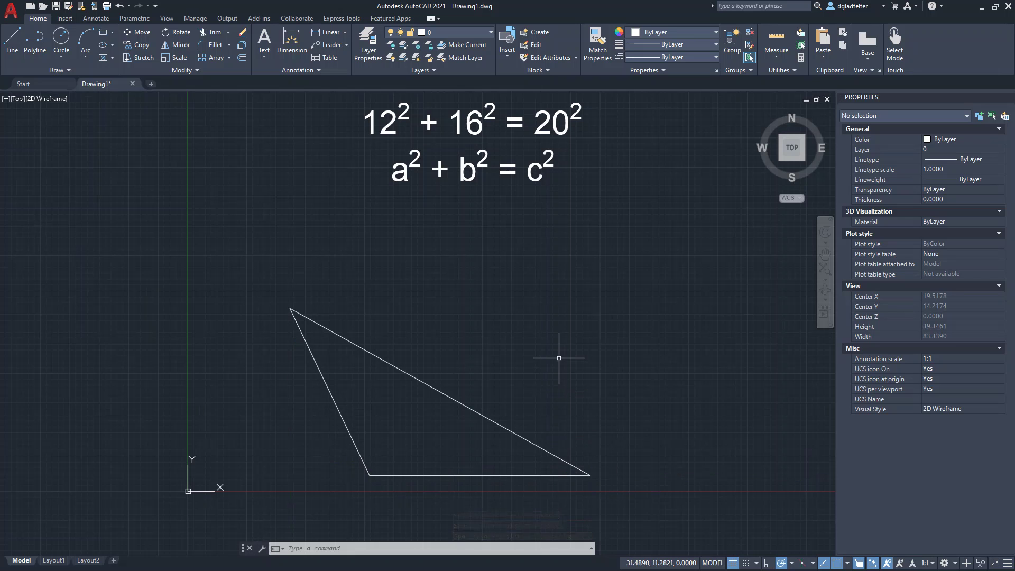
Apply a Horizontal geometric constraint to the triangle's bottom line.
click(141, 20)
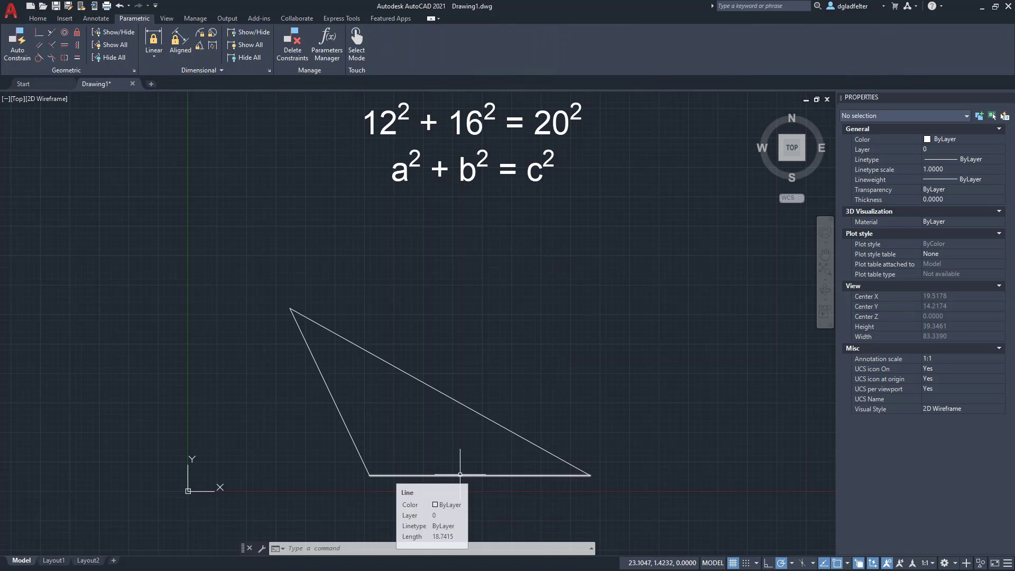
click(64, 45)
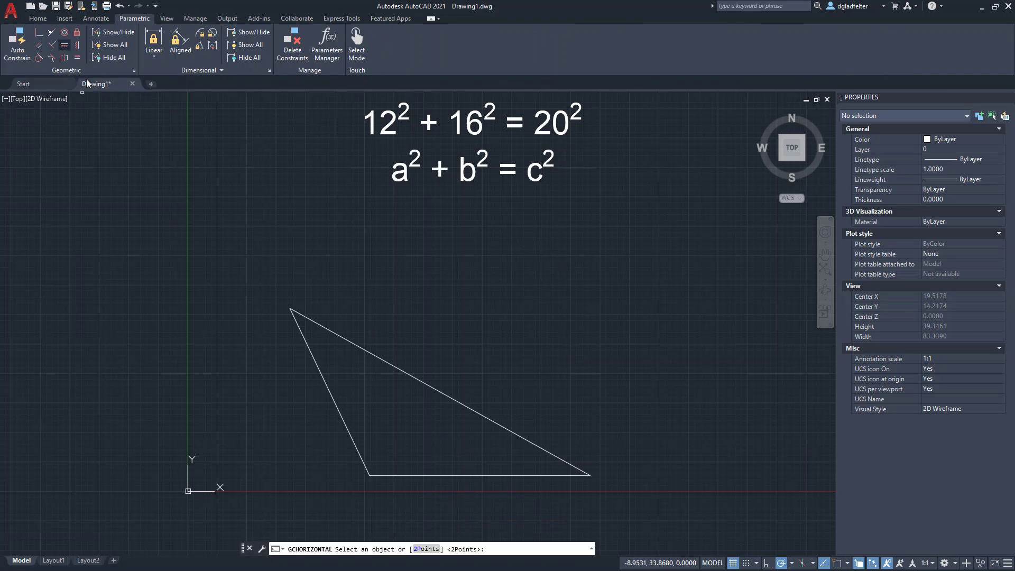
click(410, 474)
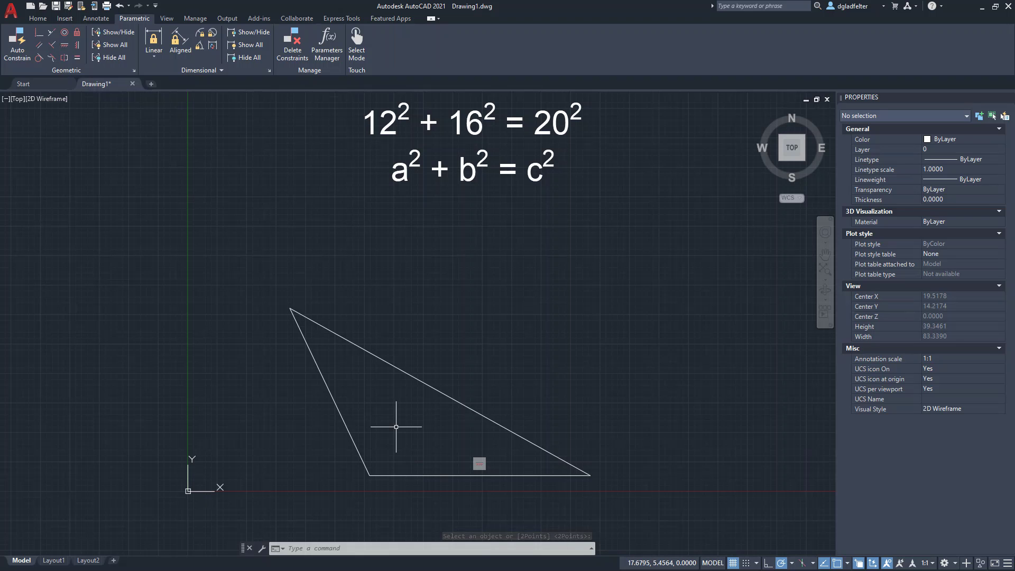
Add coincident constraints at the triangle's top, bottom-left and bottom-right vertices.
click(40, 36)
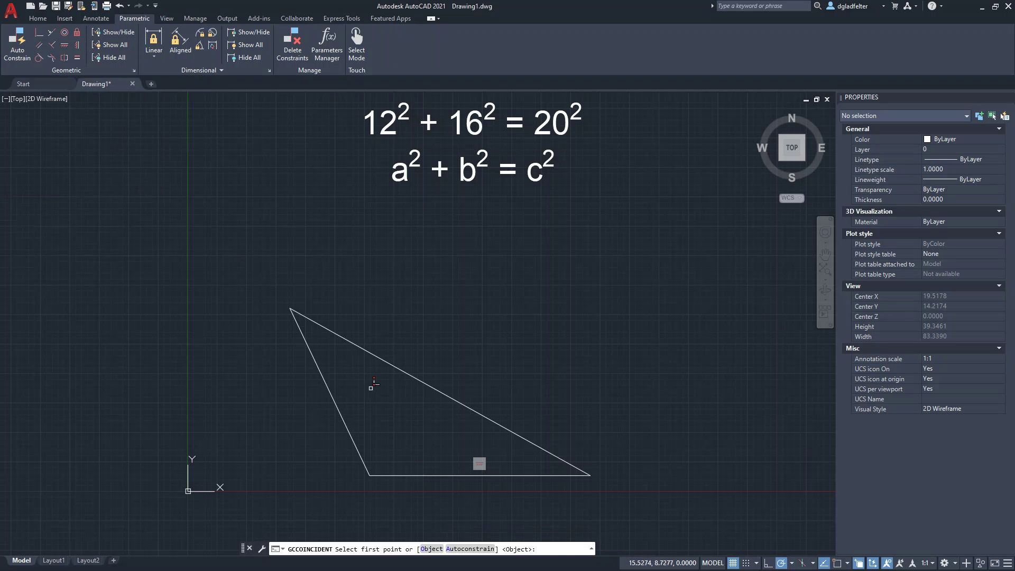
click(312, 317)
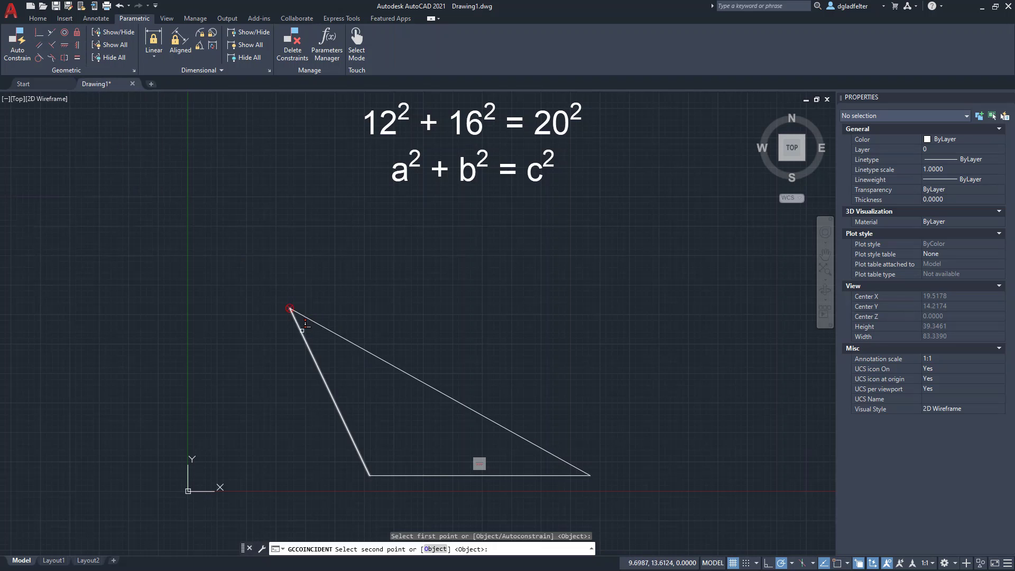
click(290, 310)
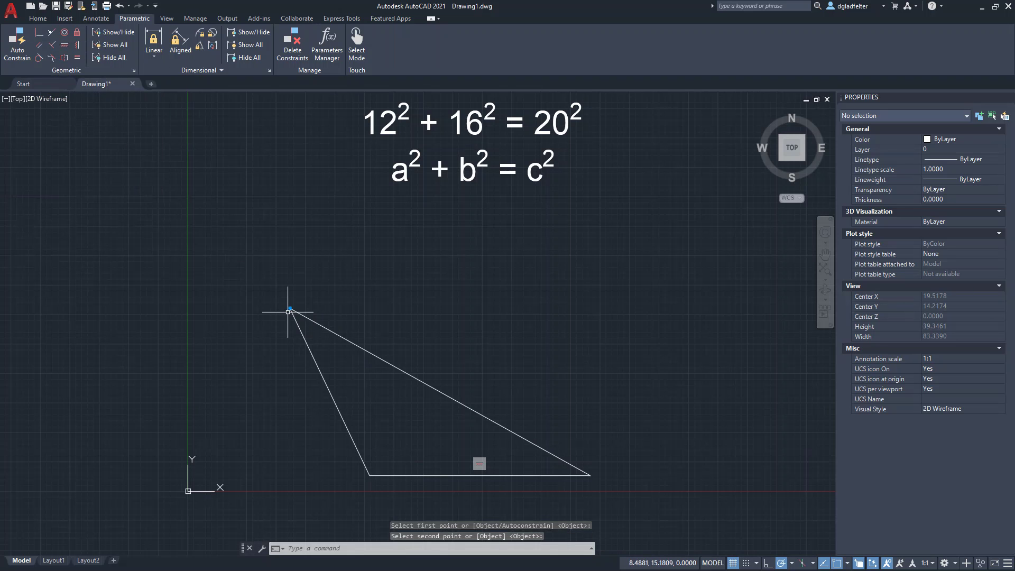
click(36, 35)
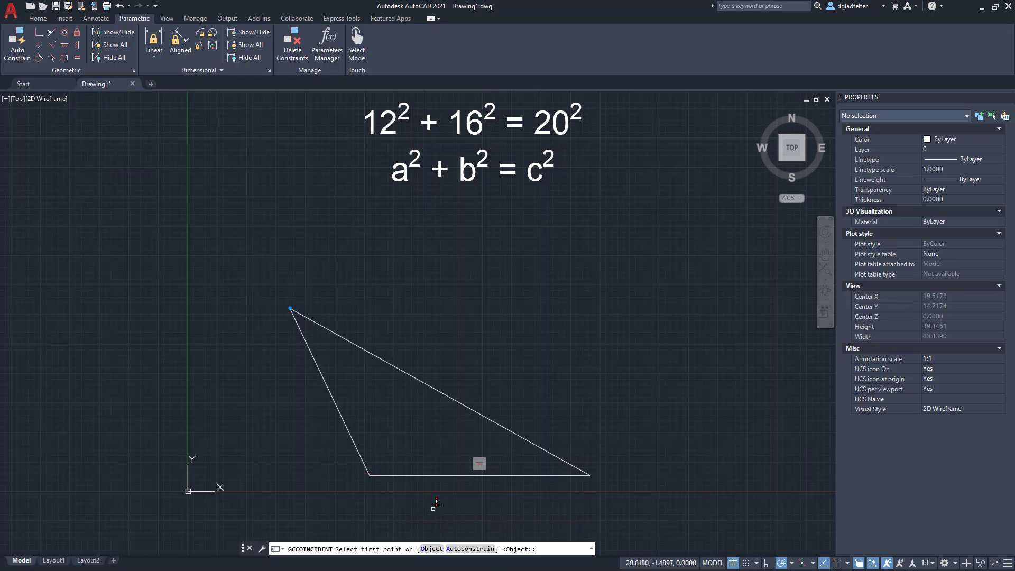
click(369, 475)
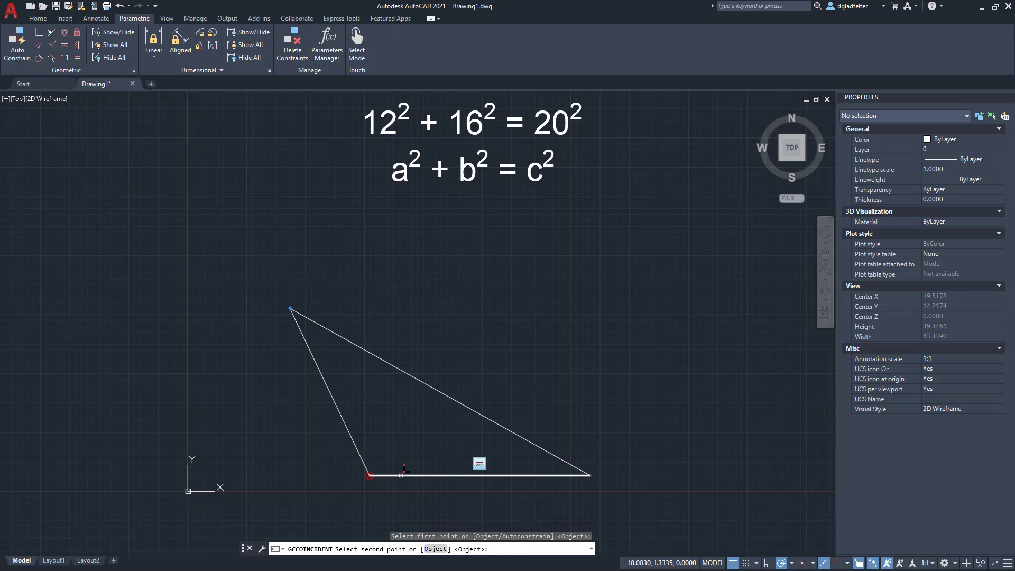
click(371, 475)
click(36, 35)
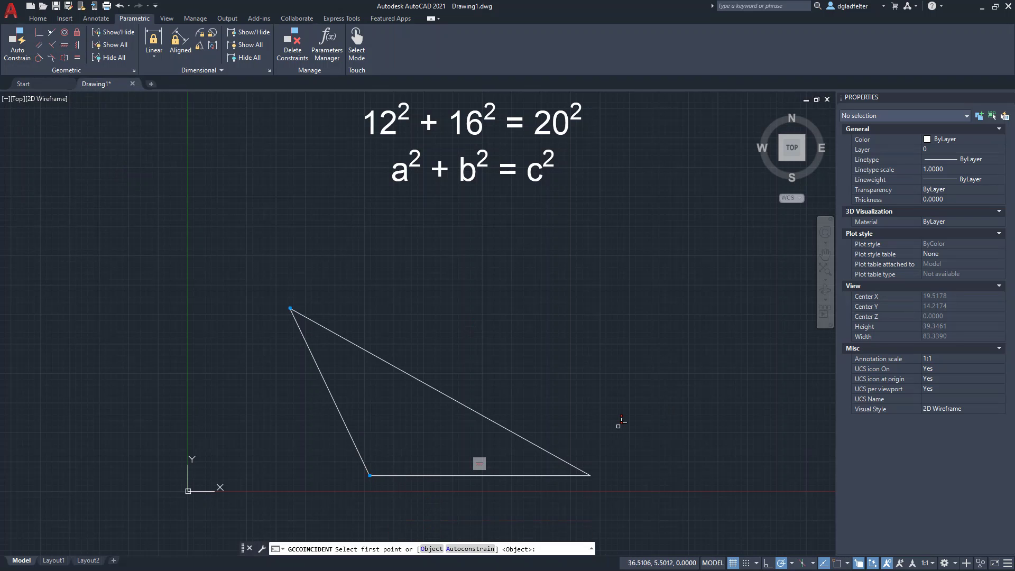
click(550, 452)
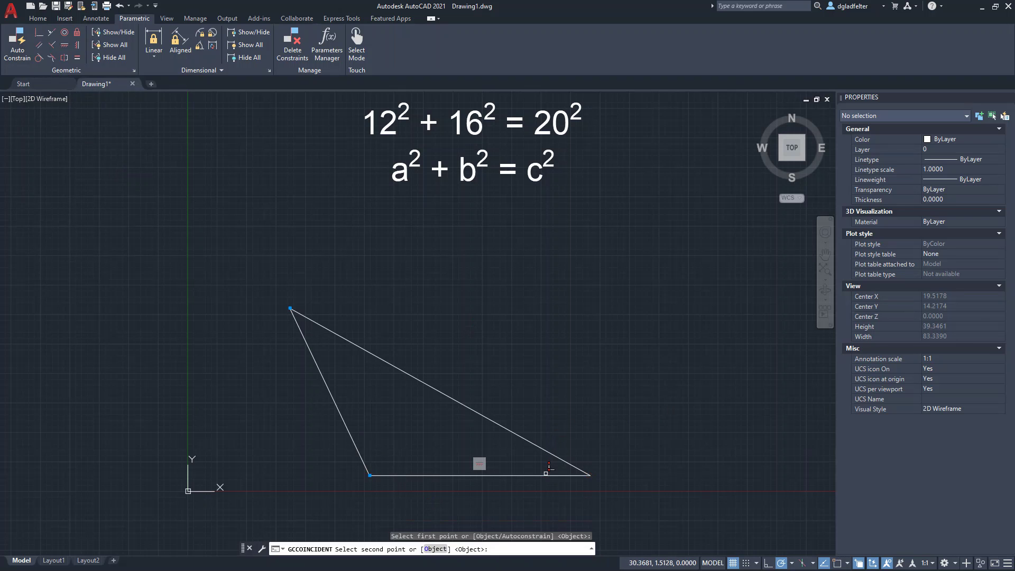
click(544, 474)
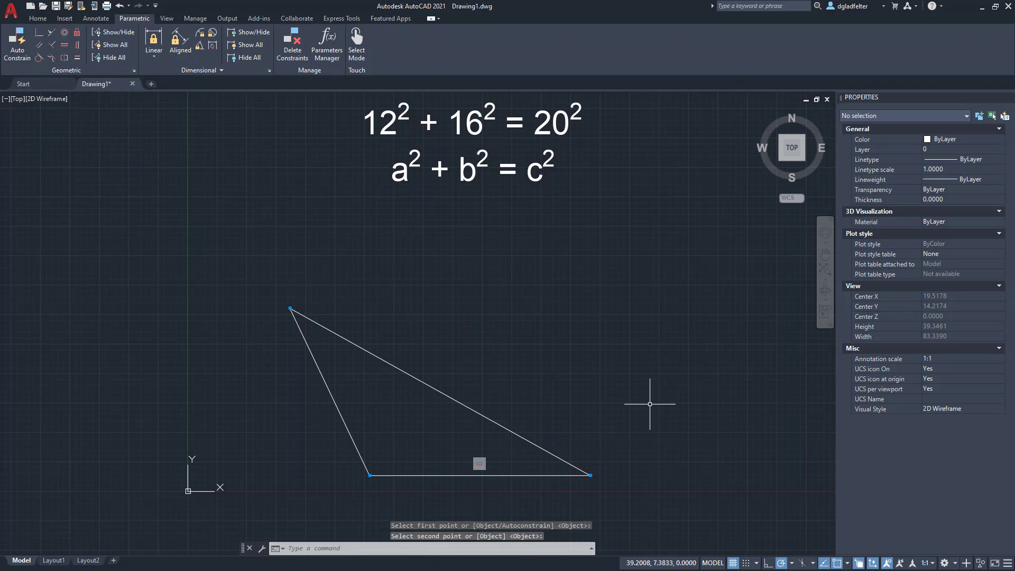
Drag the hypotenuse's upper endpoint to move the triangle's apex to a new spot.
click(440, 392)
click(290, 307)
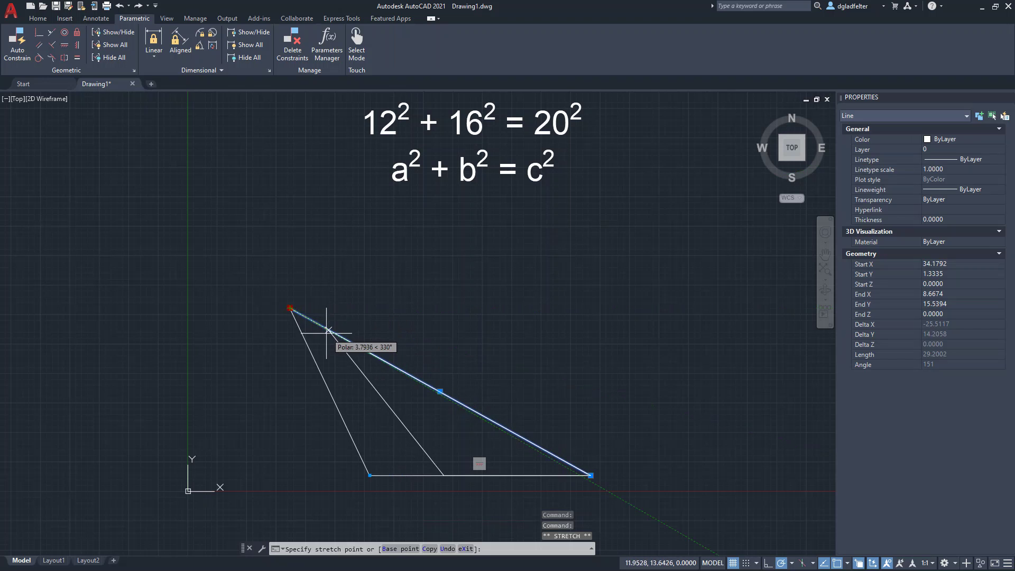
click(307, 303)
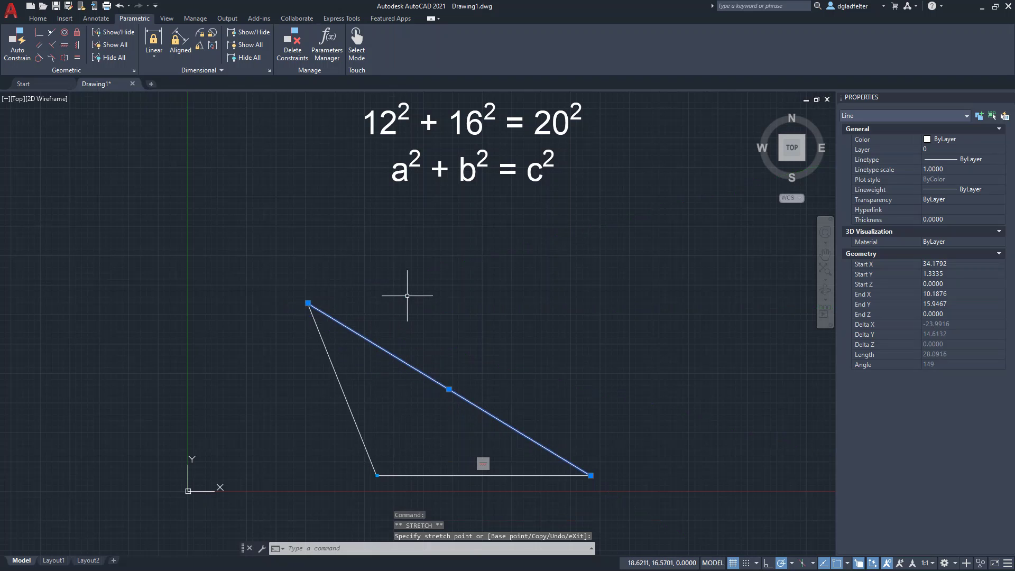
key(Escape)
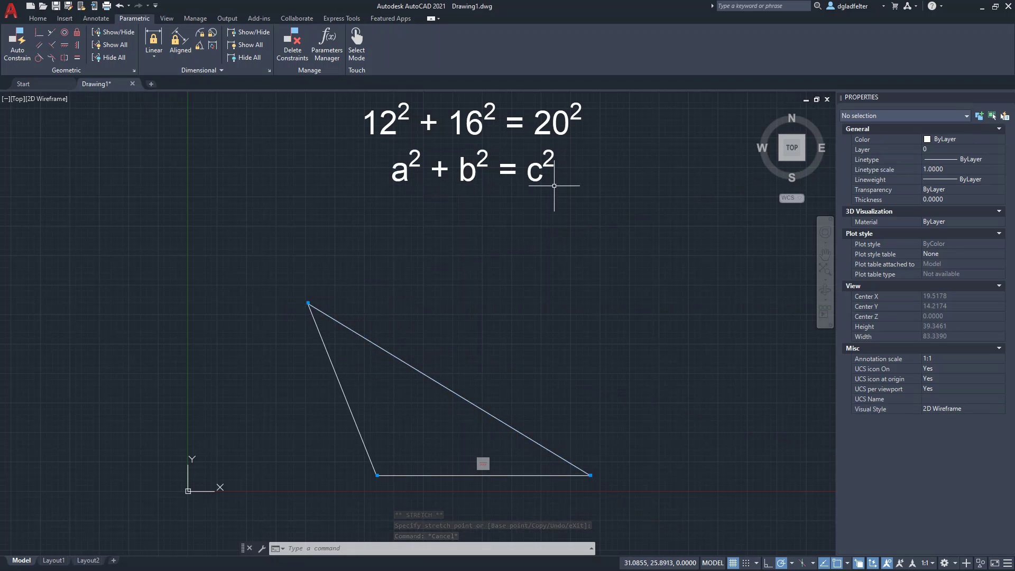
Add an aligned dimensional constraint a=12 to the slanted left side.
click(185, 38)
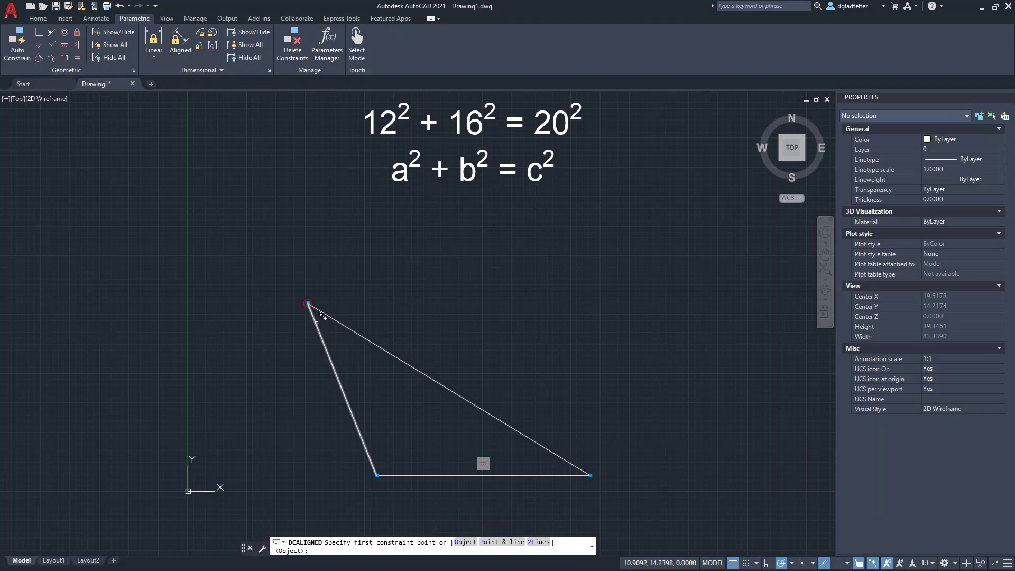
click(309, 304)
click(372, 464)
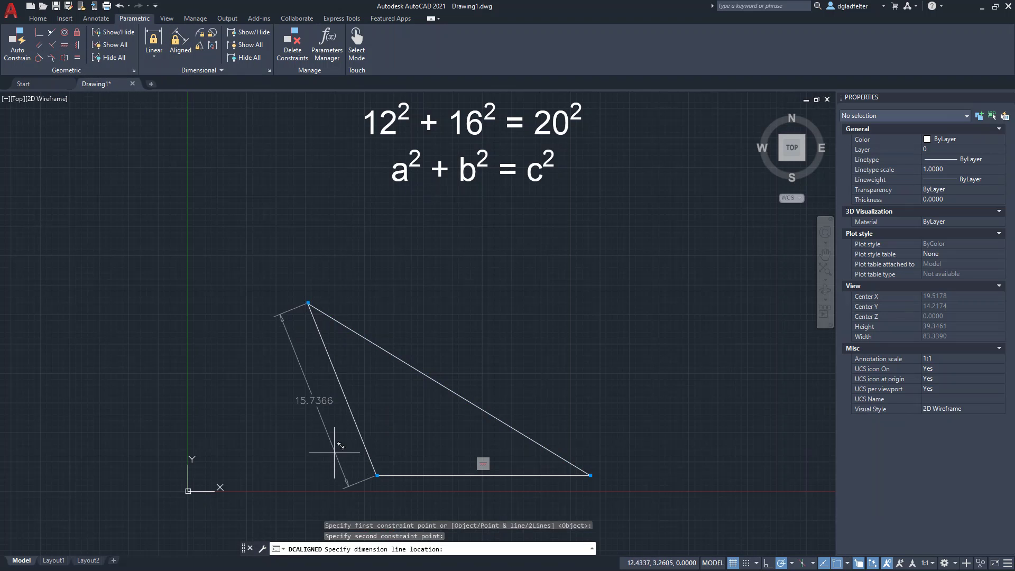
click(323, 447)
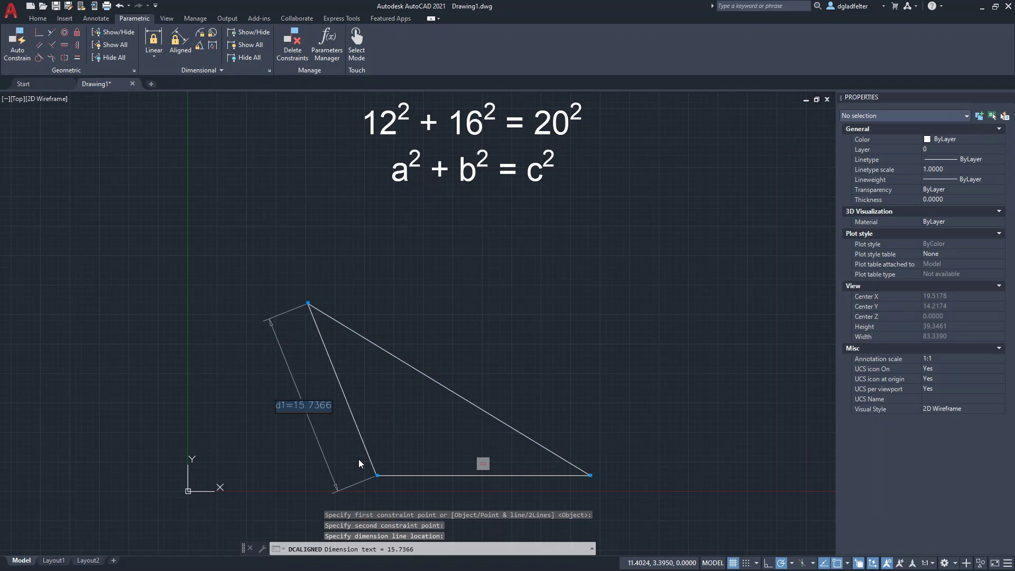
key(Return)
text(a=12)
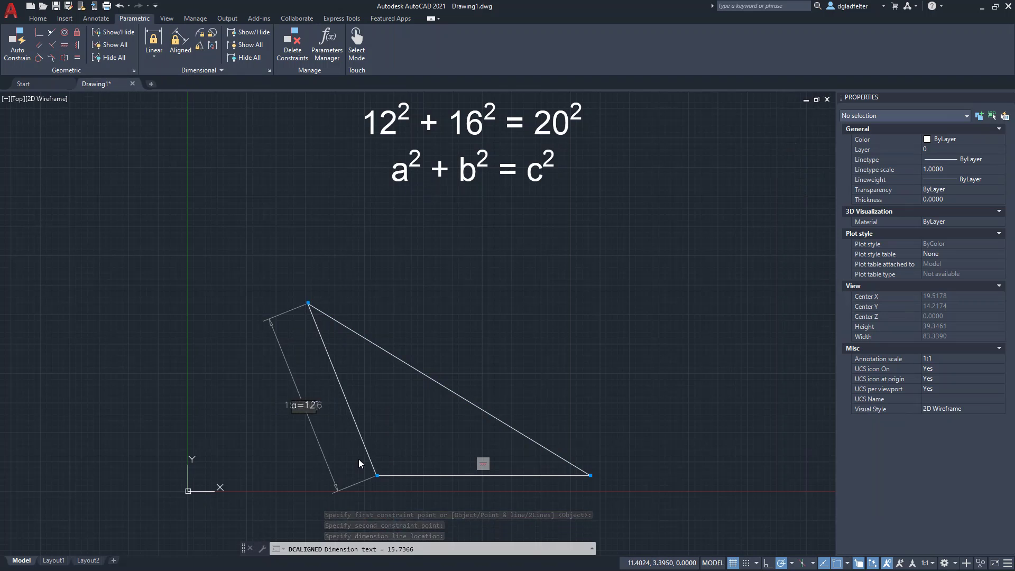
key(Return)
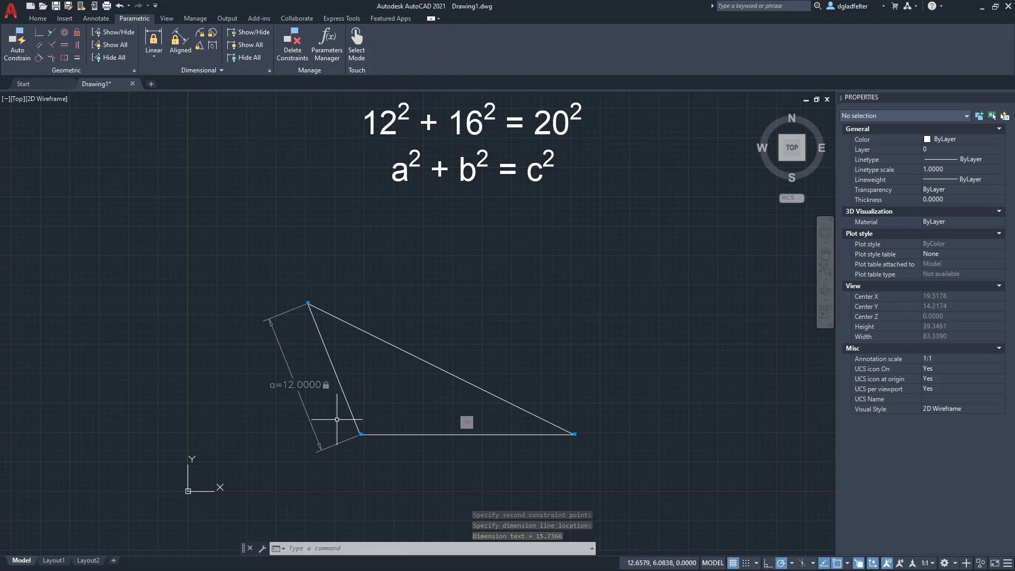
Add an aligned constraint b=16 to the base, placing the dimension below it.
click(178, 48)
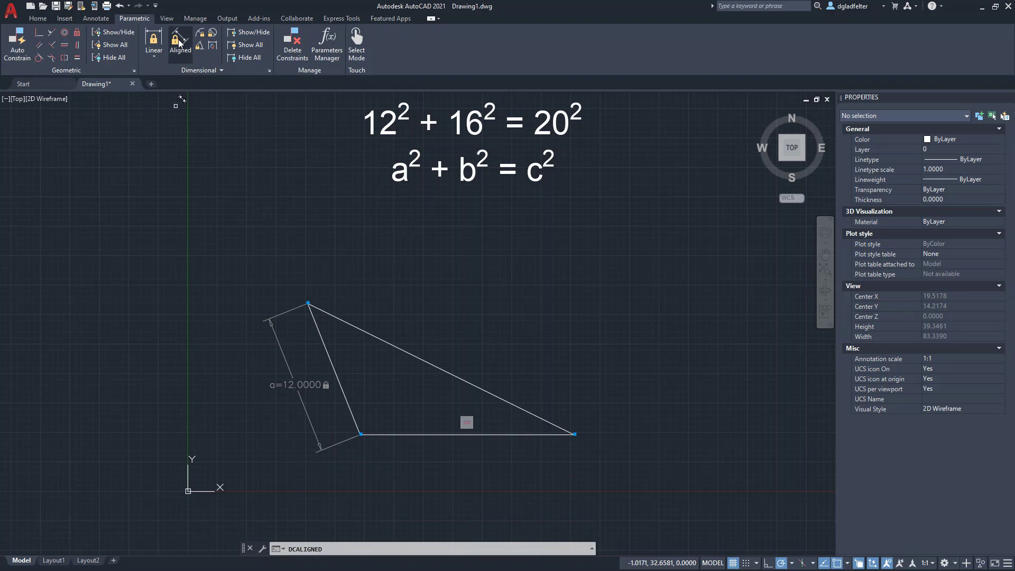
click(364, 429)
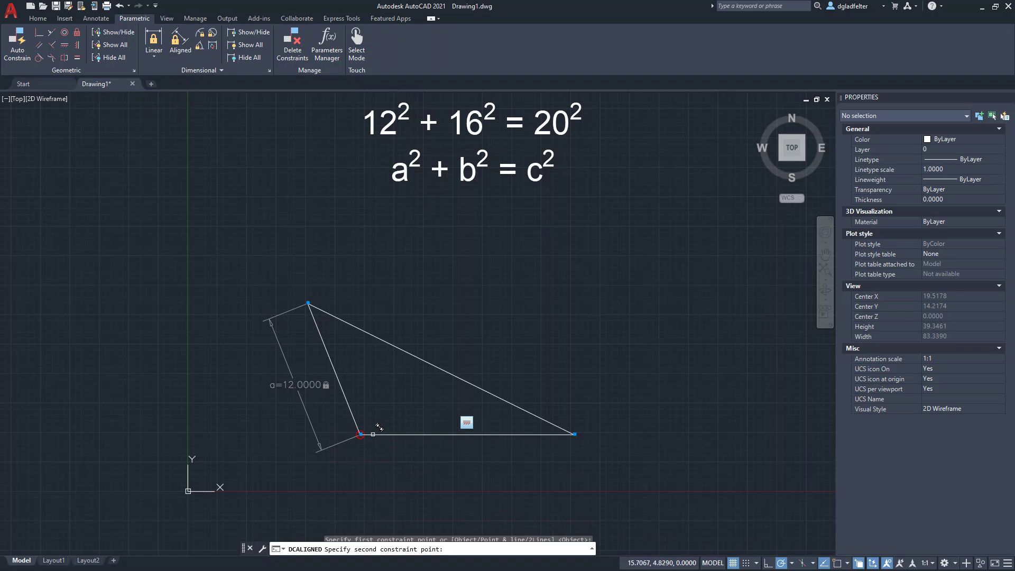
click(574, 434)
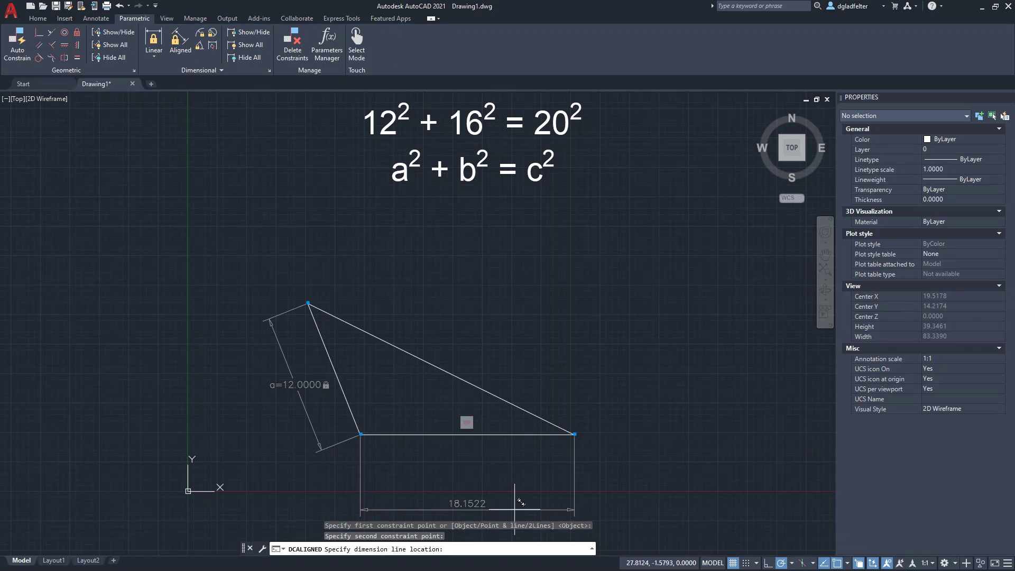
click(466, 480)
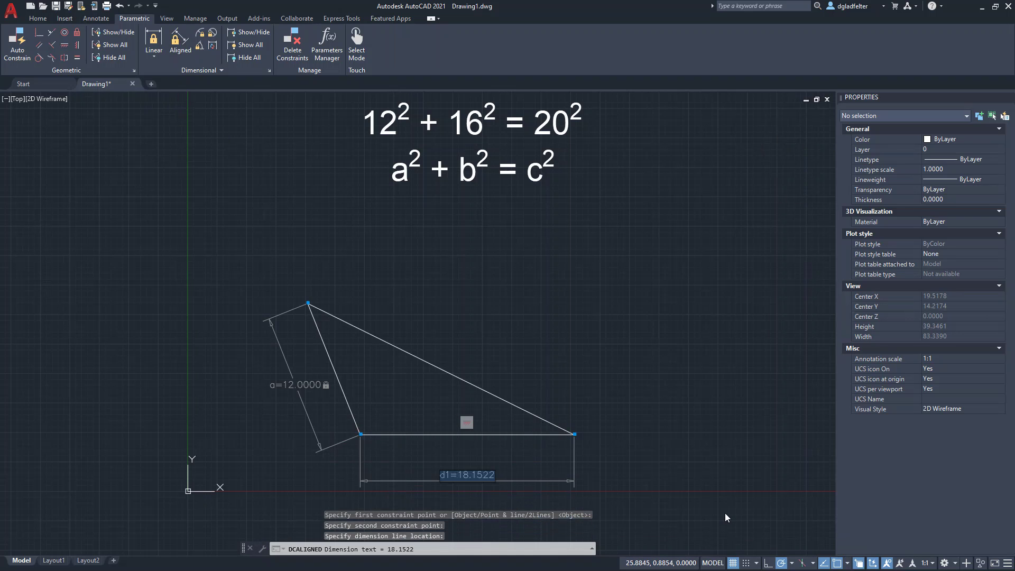
text(b)
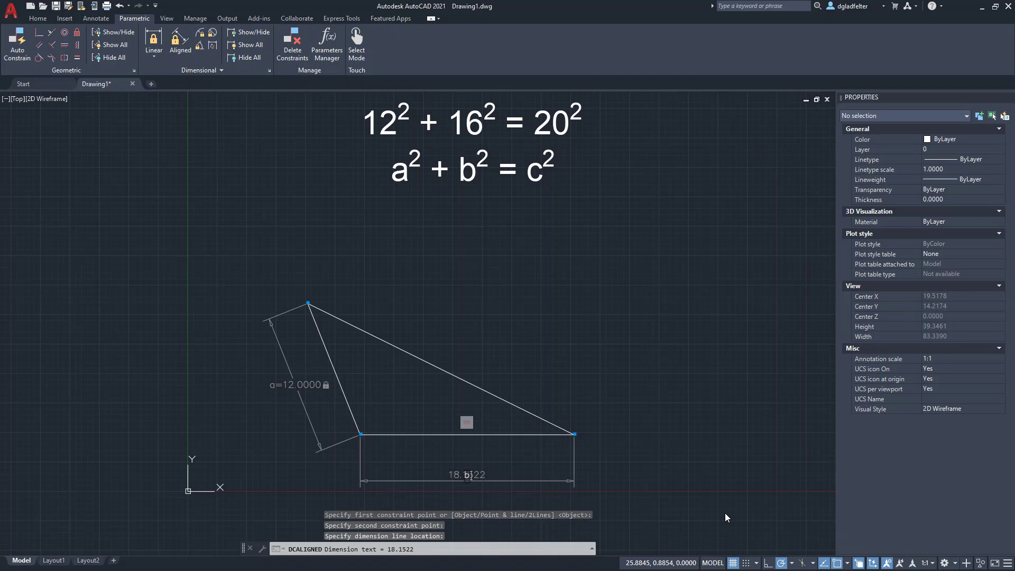
text(=16)
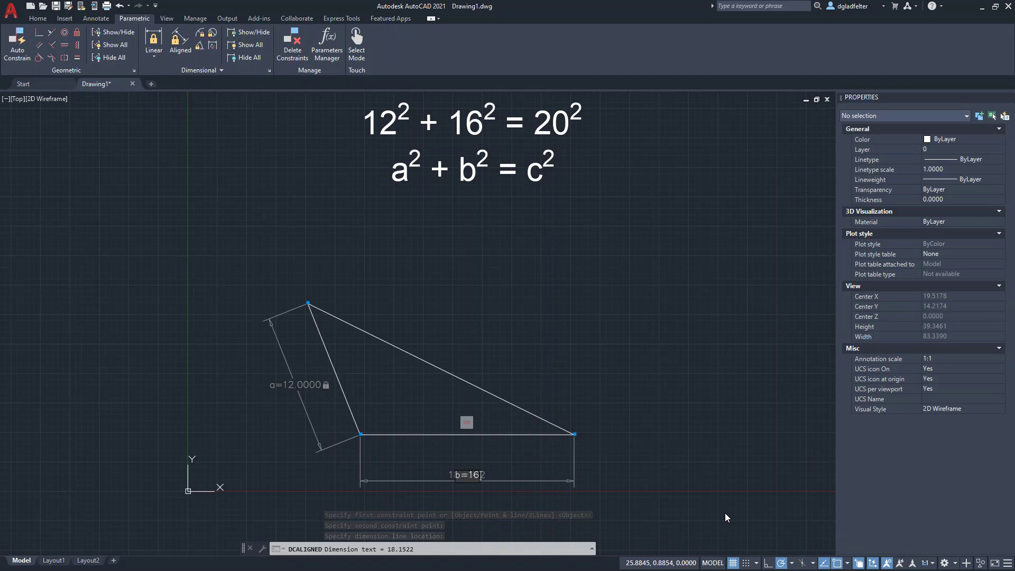
key(Return)
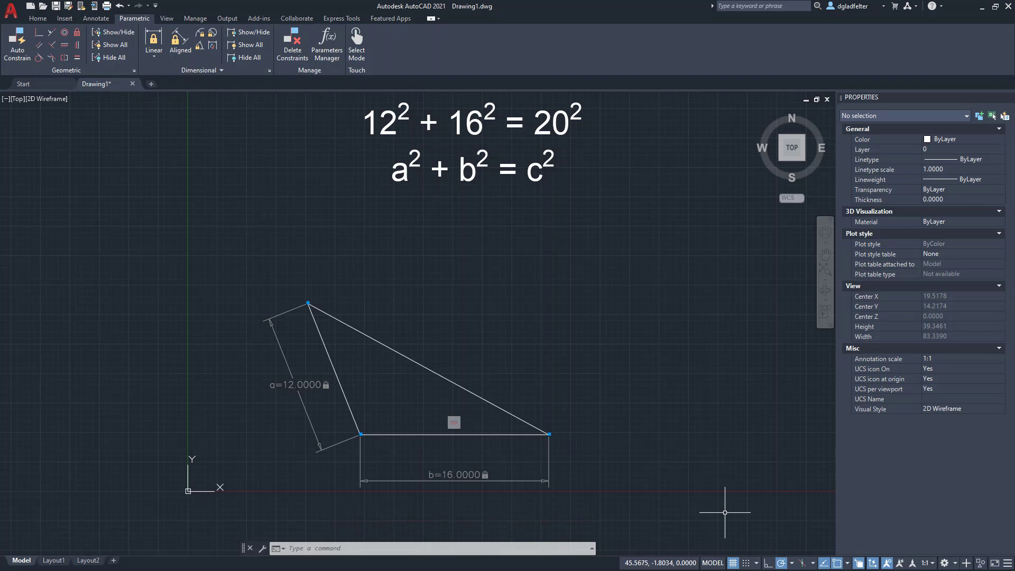
click(37, 18)
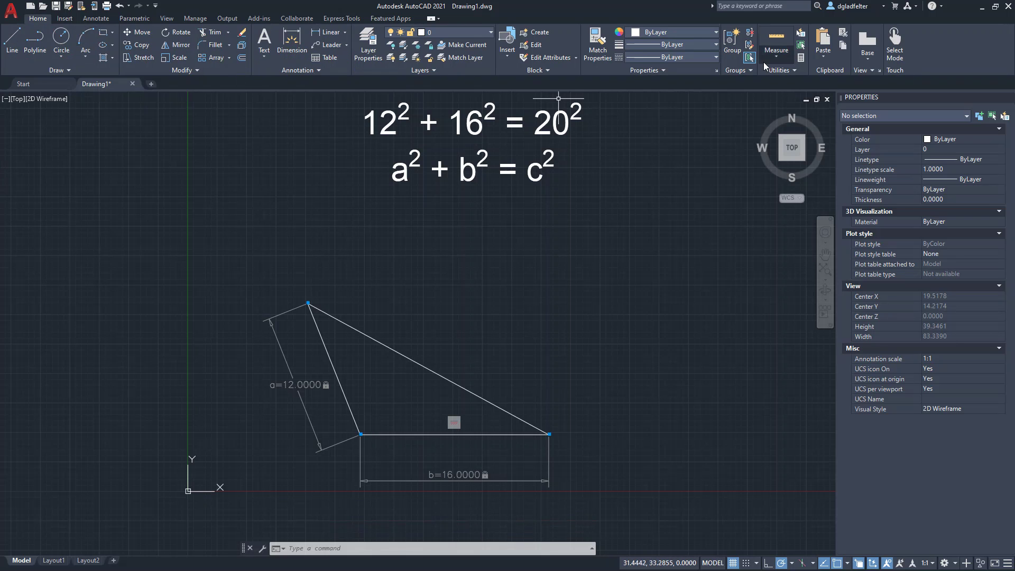
click(784, 38)
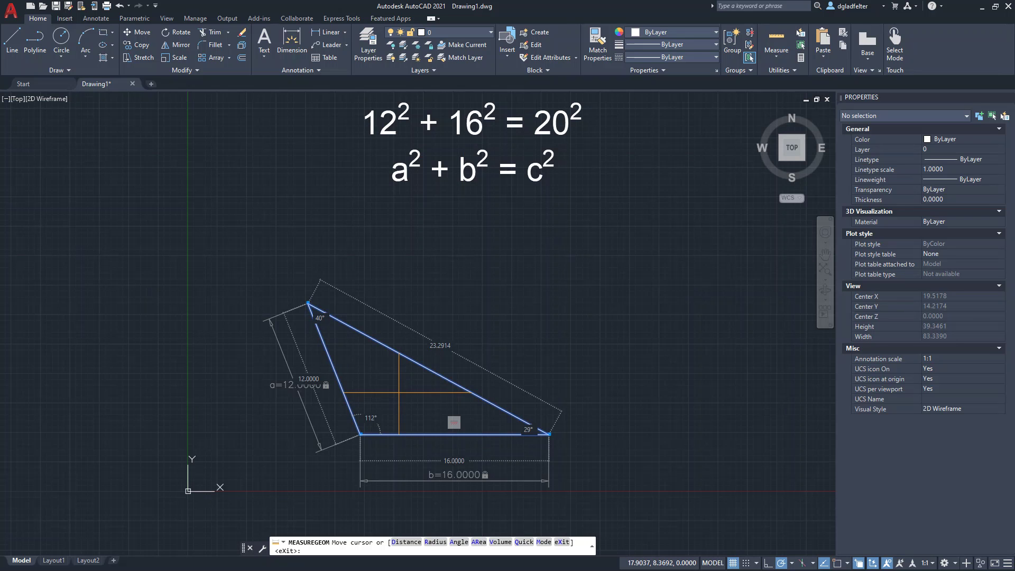
key(Escape)
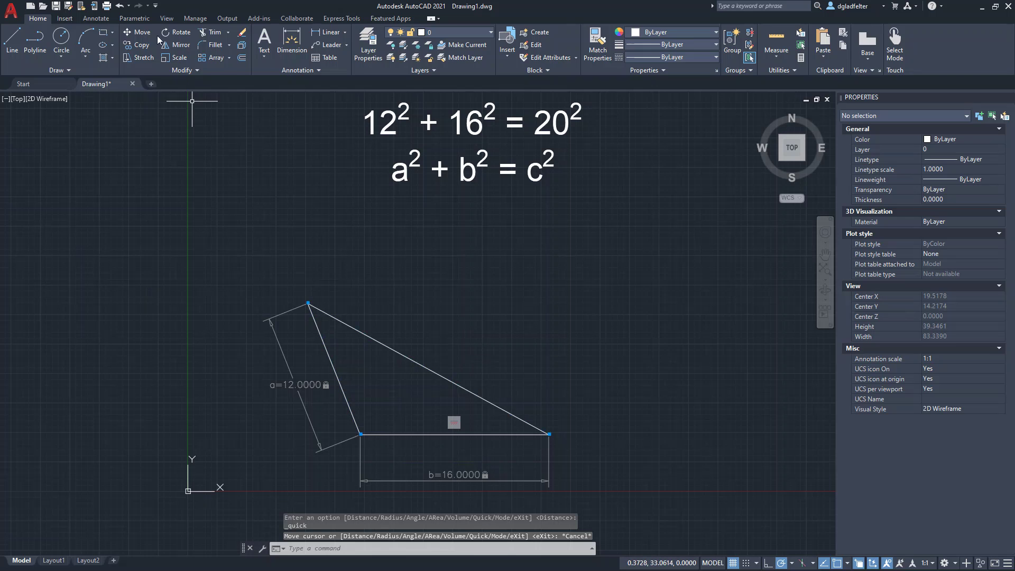
click(140, 20)
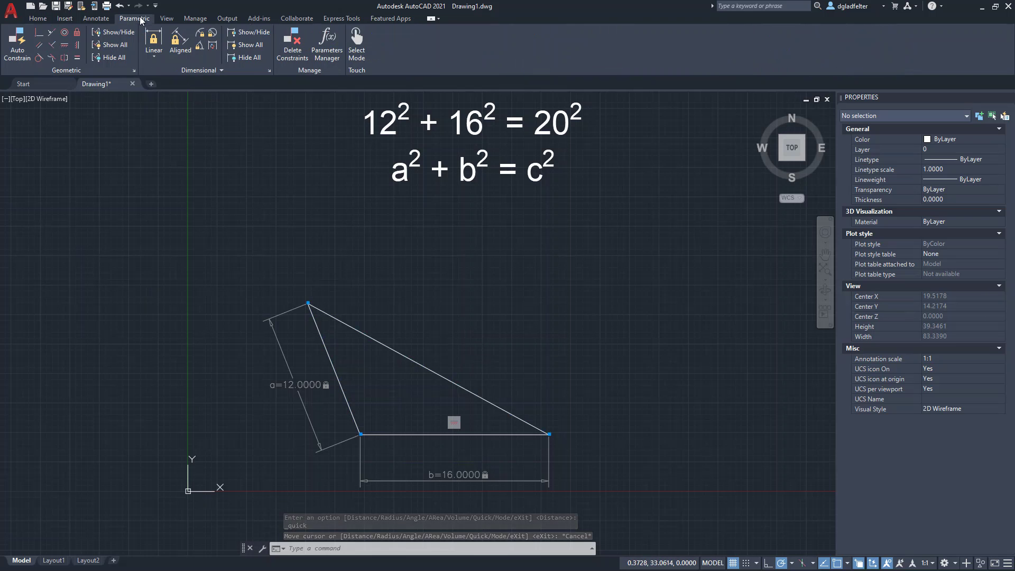
Constrain the left line perpendicular to the base line.
click(57, 47)
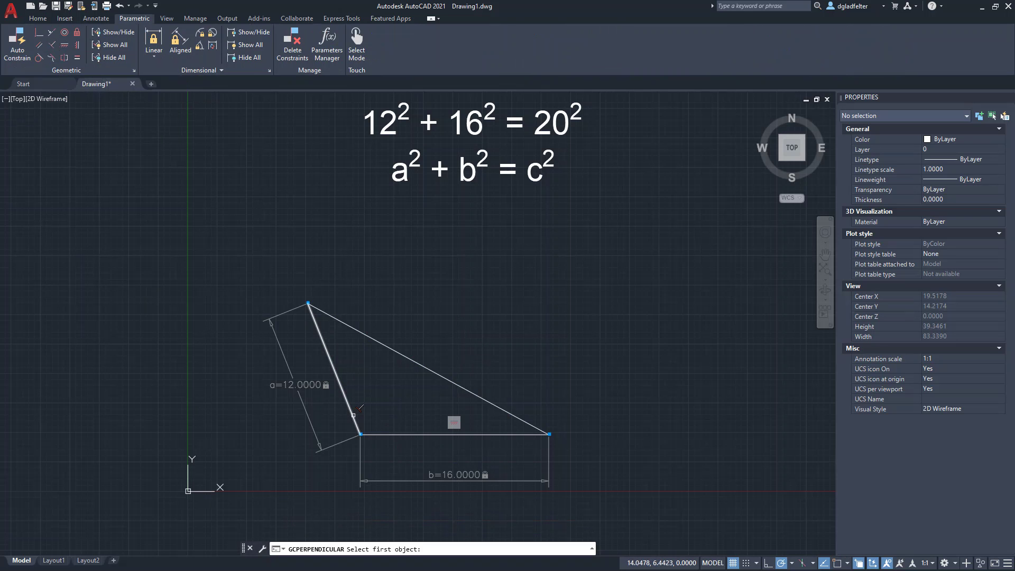
click(355, 416)
click(398, 434)
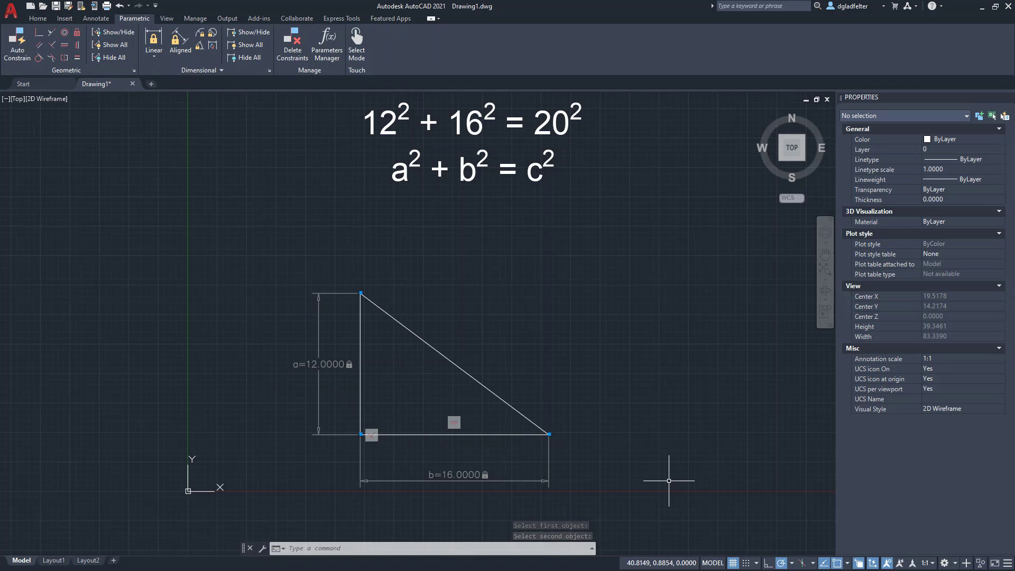
Run Quick Measure from the Home tab to read the 20 hypotenuse and the 53° and 37° angles.
click(37, 18)
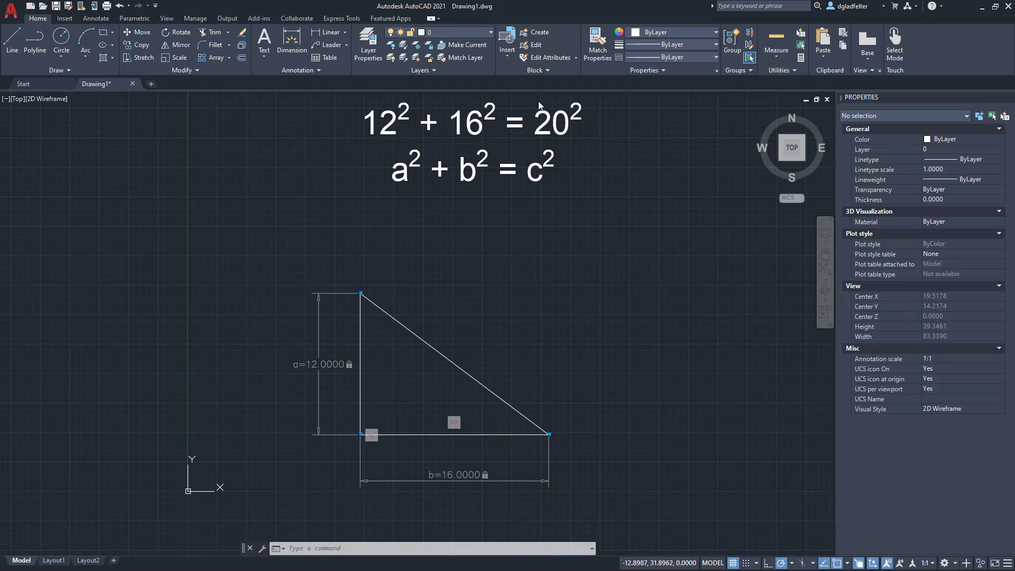
click(776, 42)
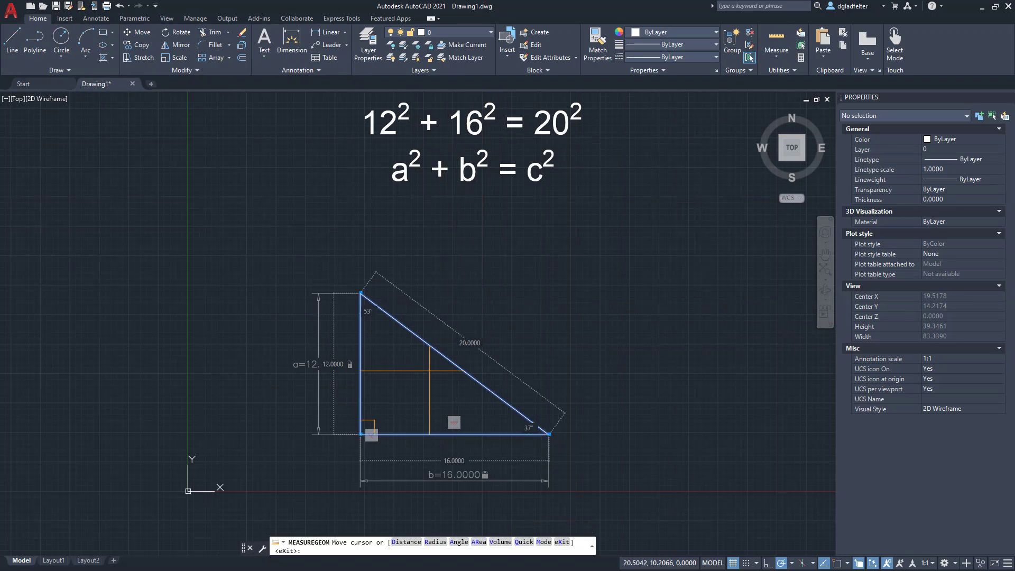